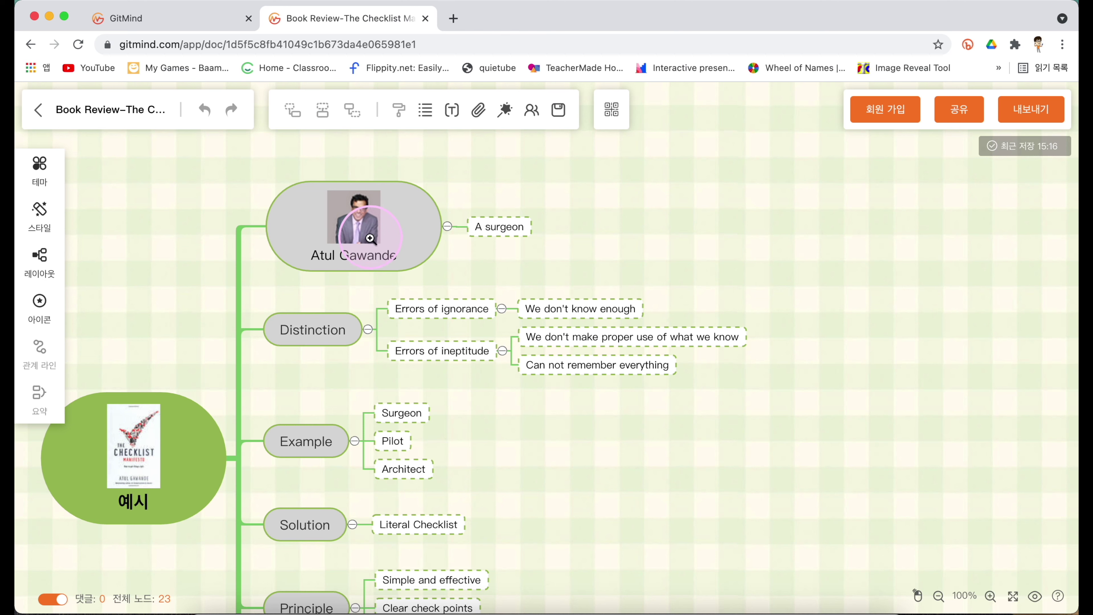
Add two 항목 분기 child nodes under Atul Gawande, then select the Distinction node.
click(378, 237)
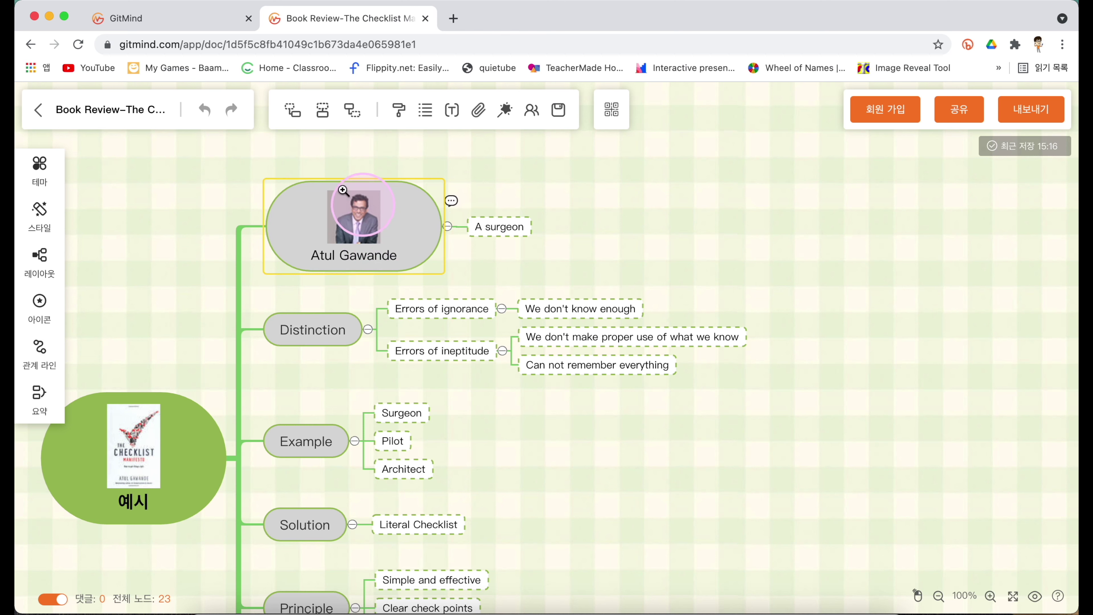
click(291, 119)
click(455, 269)
click(385, 224)
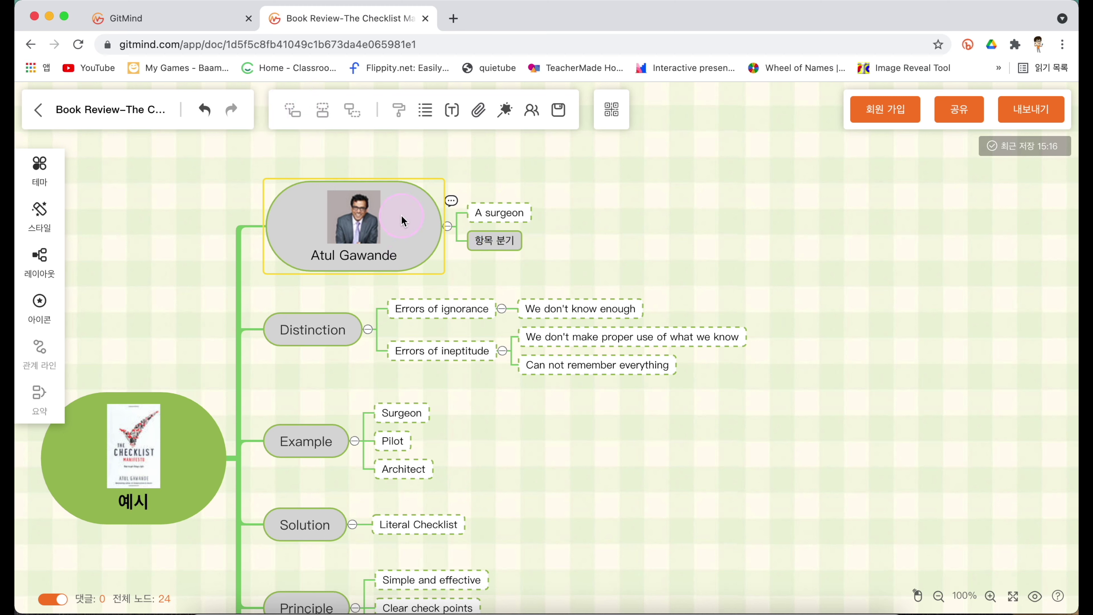
click(287, 116)
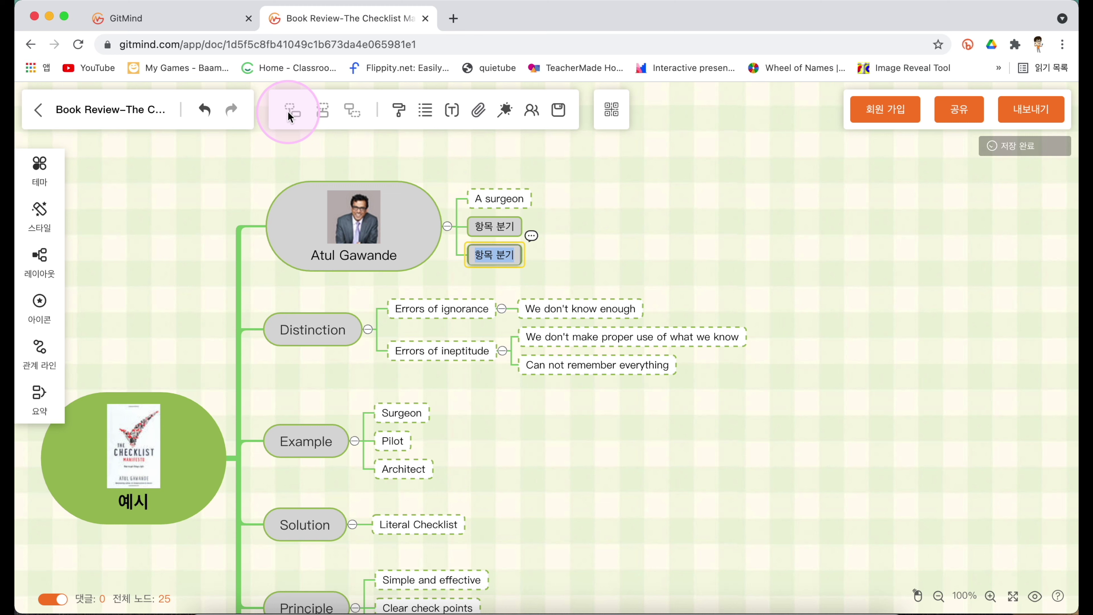
click(578, 240)
click(398, 233)
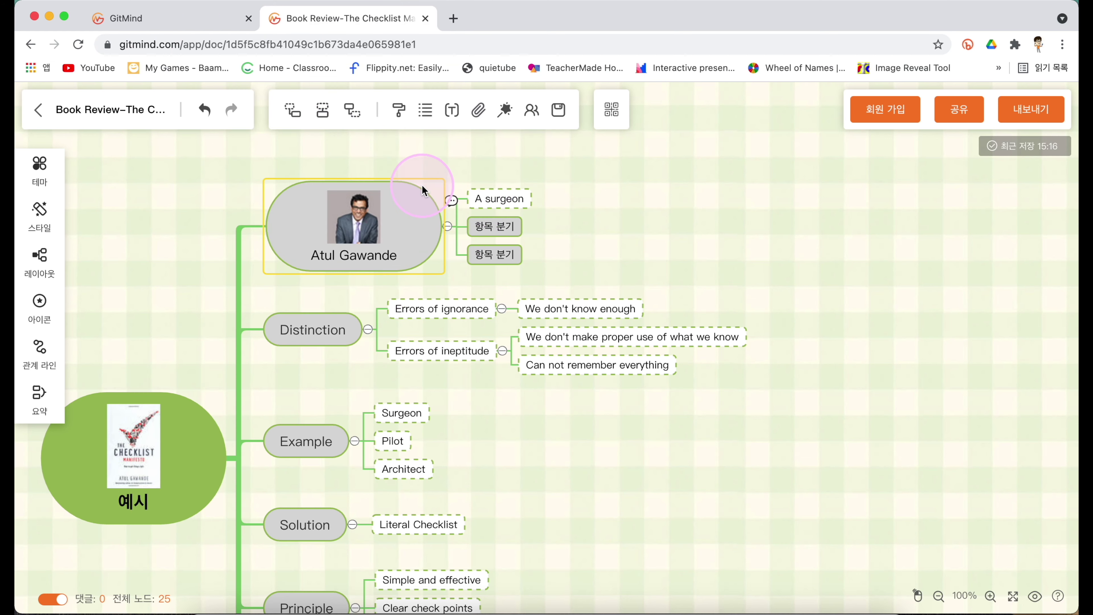
click(319, 332)
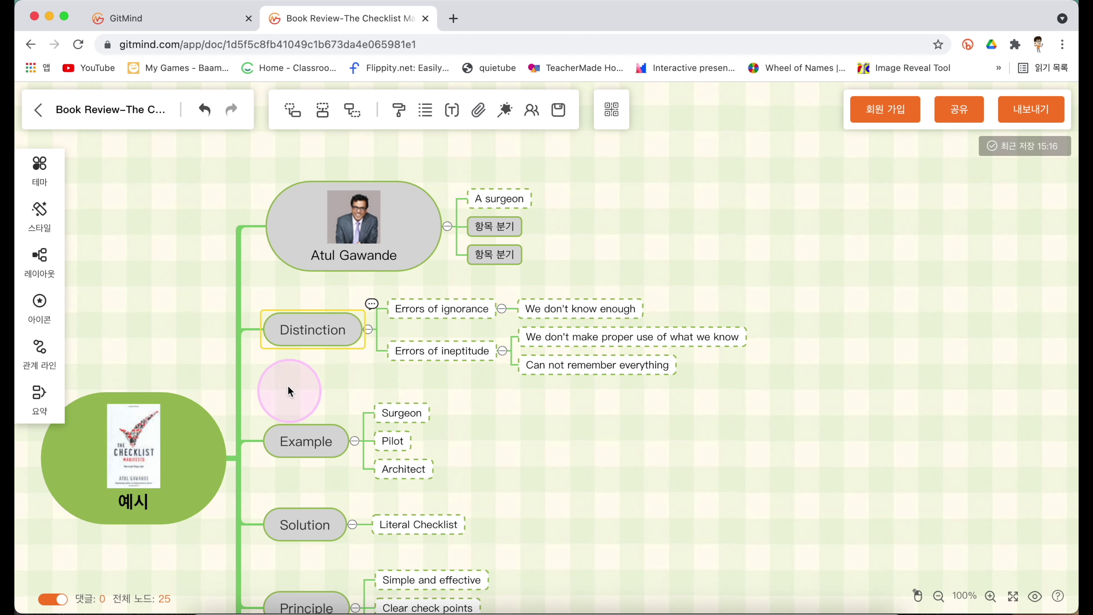
Add a new branch below Distinction and rename Atul Gawande's lower child to '2'.
click(322, 110)
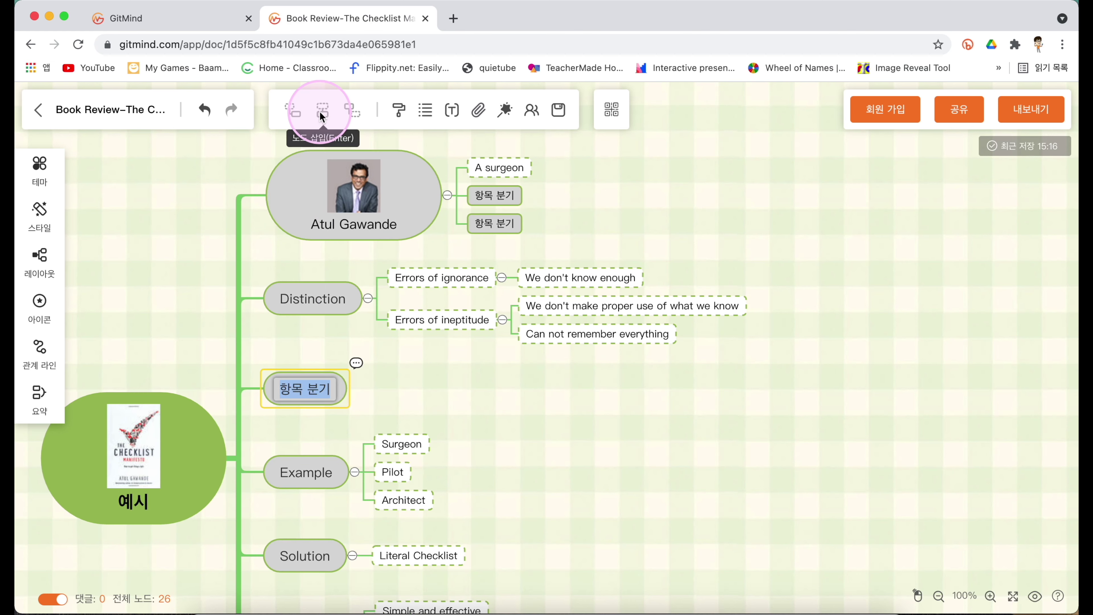
click(311, 348)
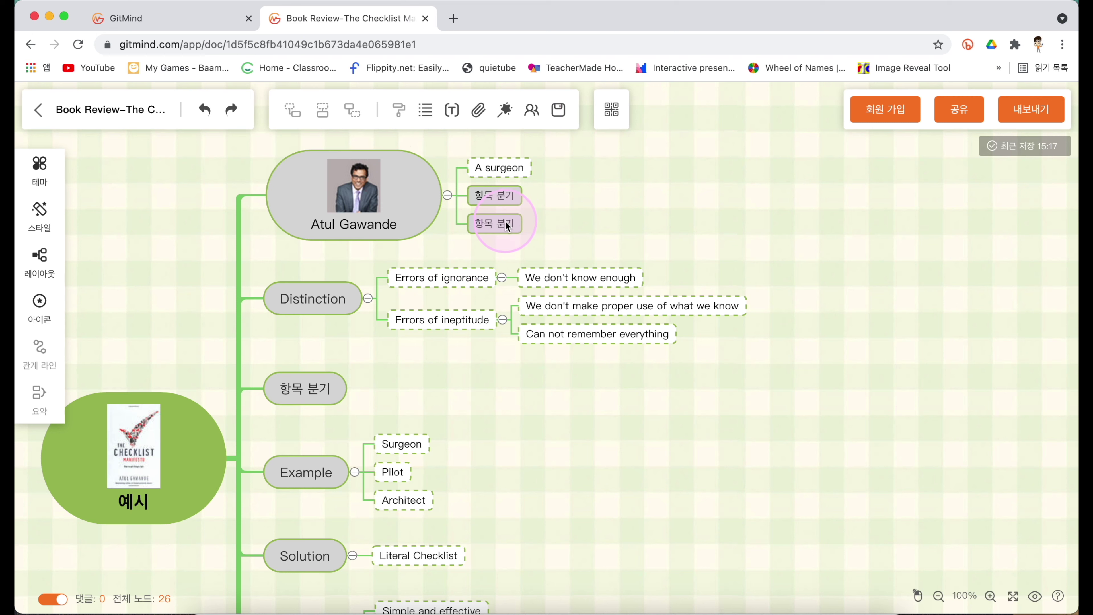
double_click(506, 222)
text(2)
click(588, 225)
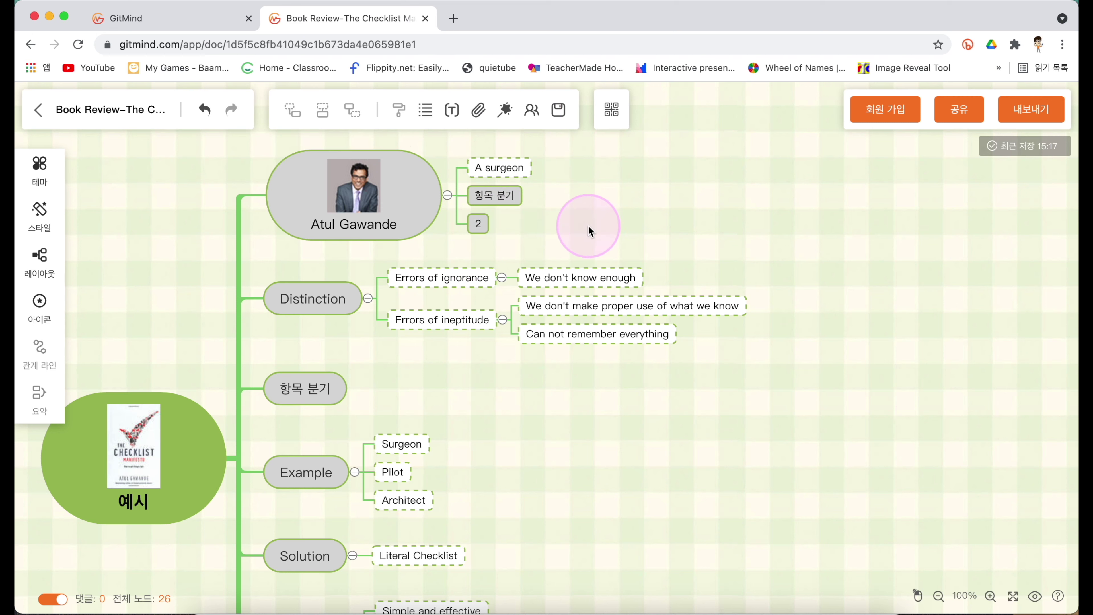
Insert a parent node named '1' above node 2.
click(478, 226)
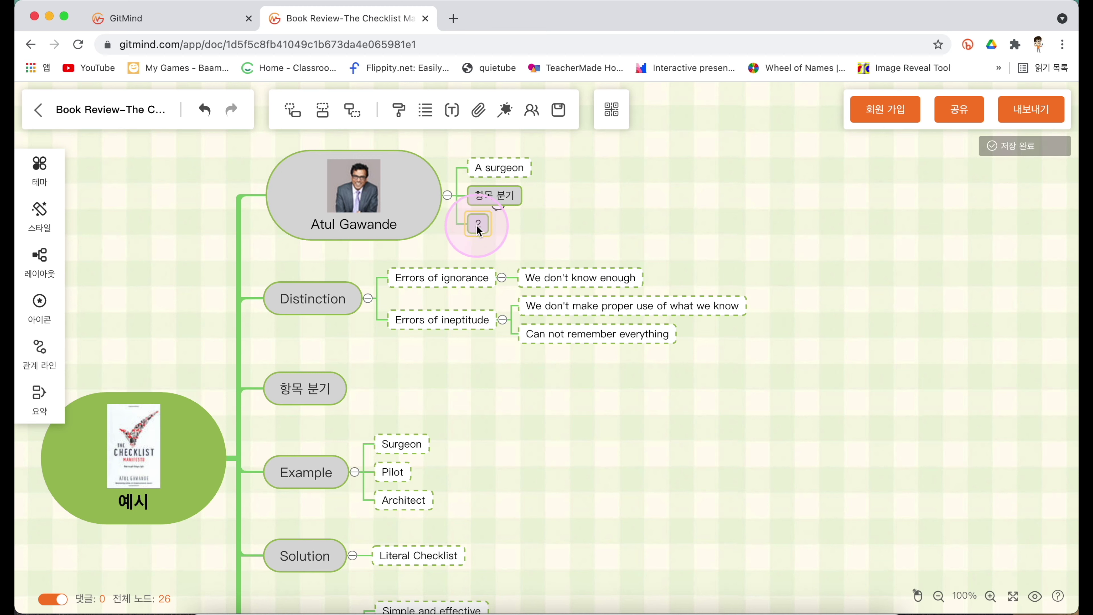
click(352, 110)
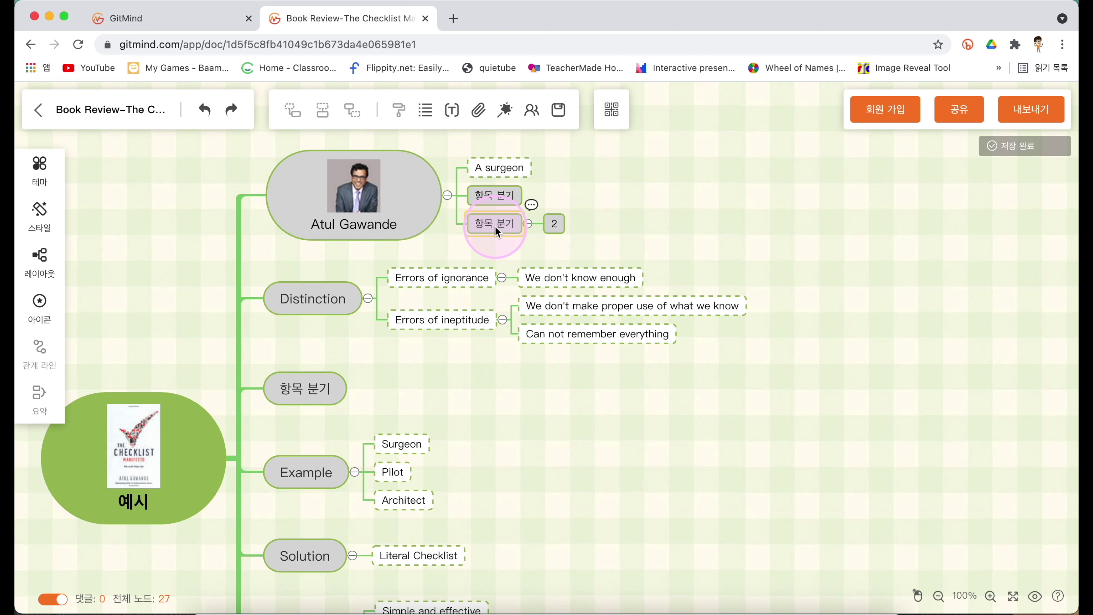
text(1)
click(648, 226)
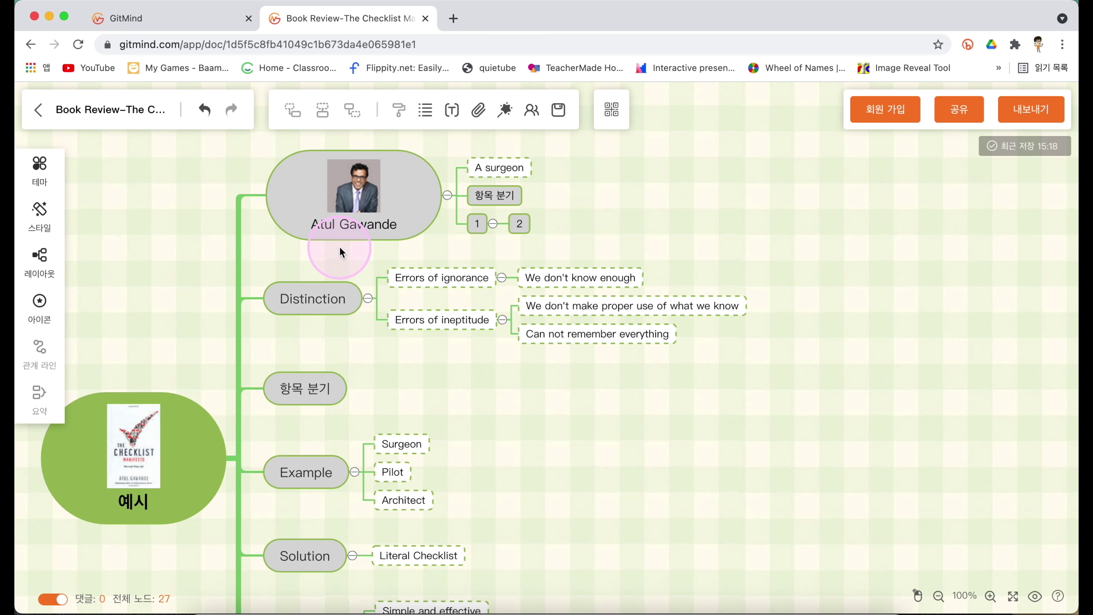
double_click(391, 227)
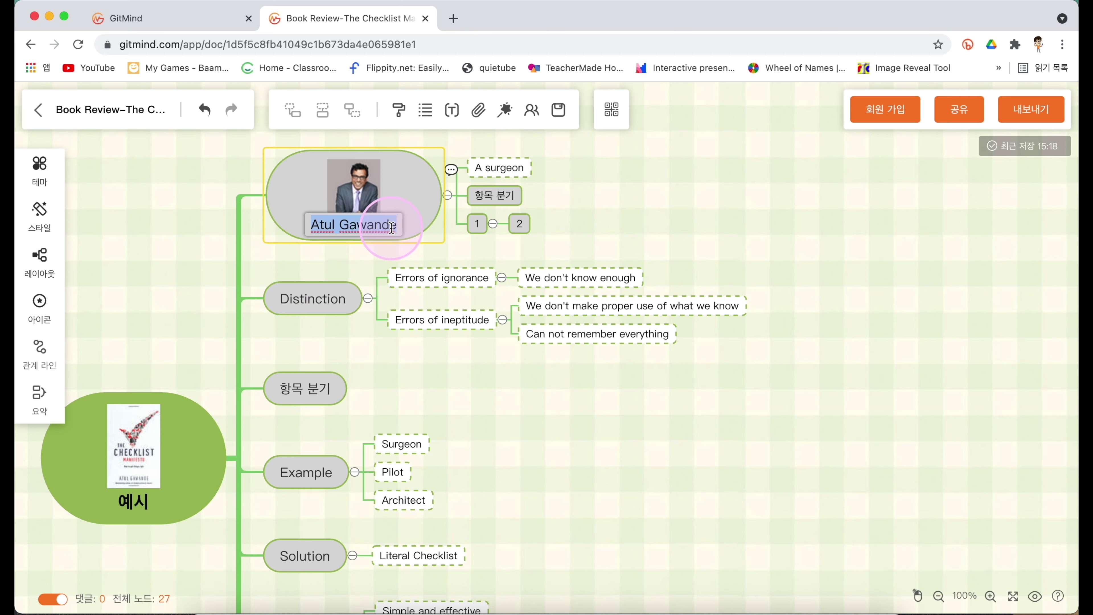
click(450, 113)
click(347, 157)
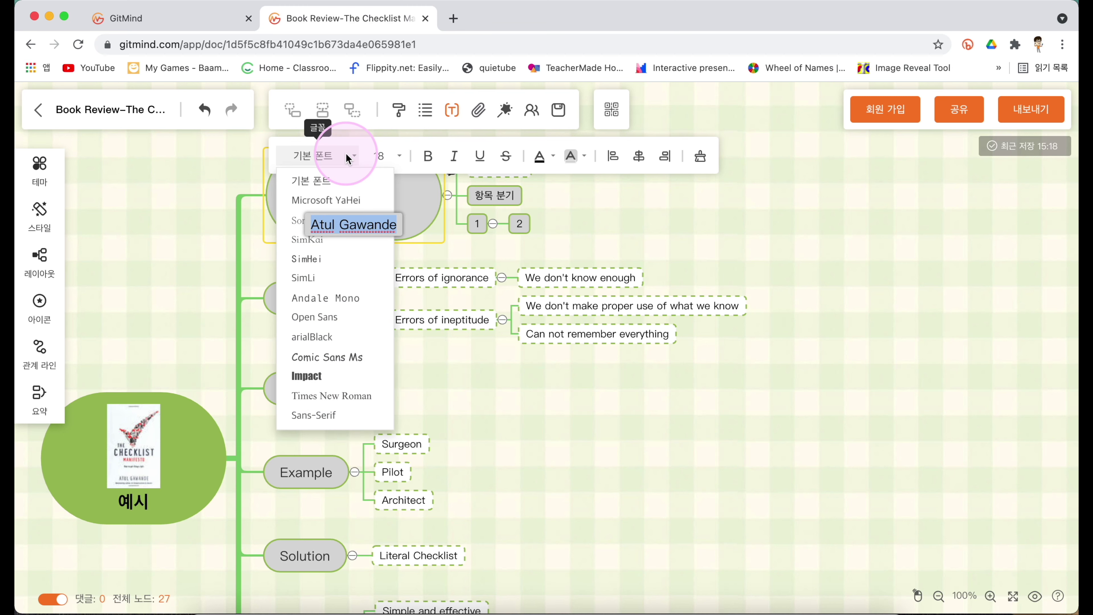
click(347, 157)
click(390, 155)
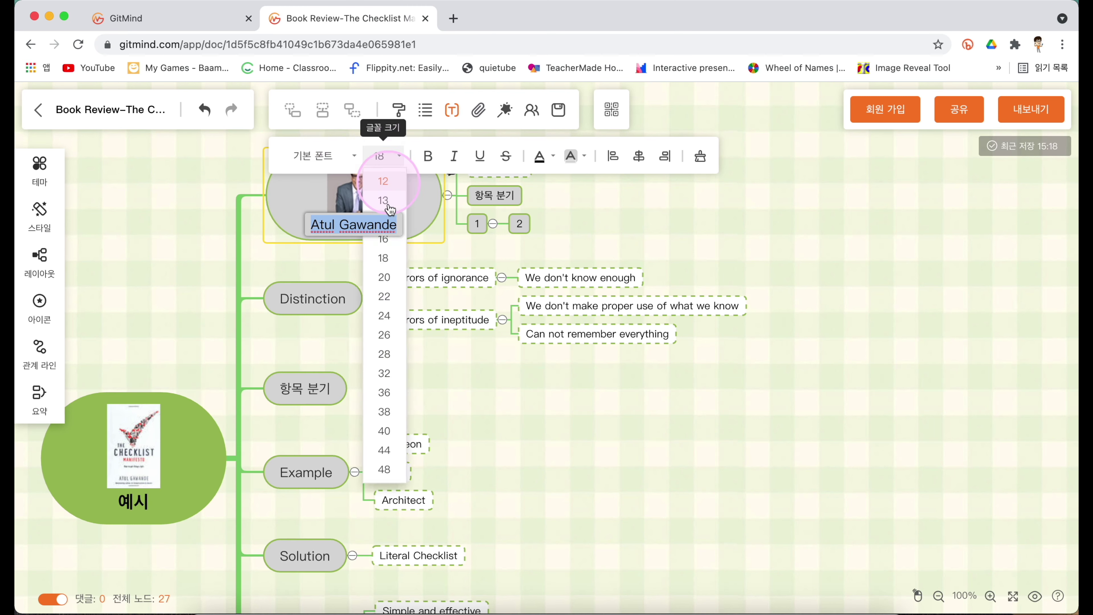
click(391, 289)
click(429, 157)
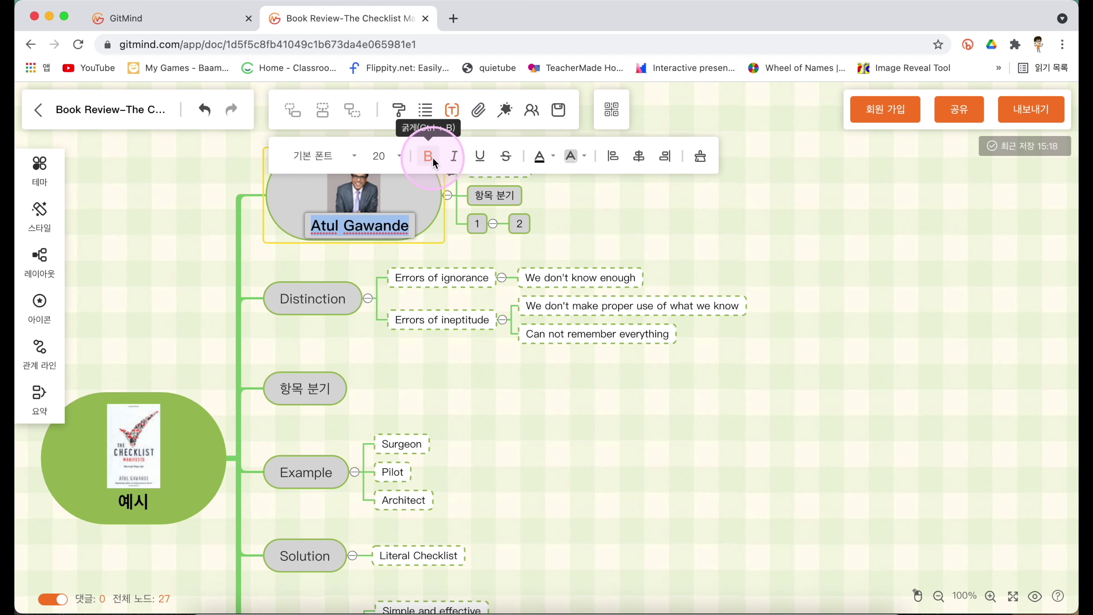
click(453, 162)
click(478, 157)
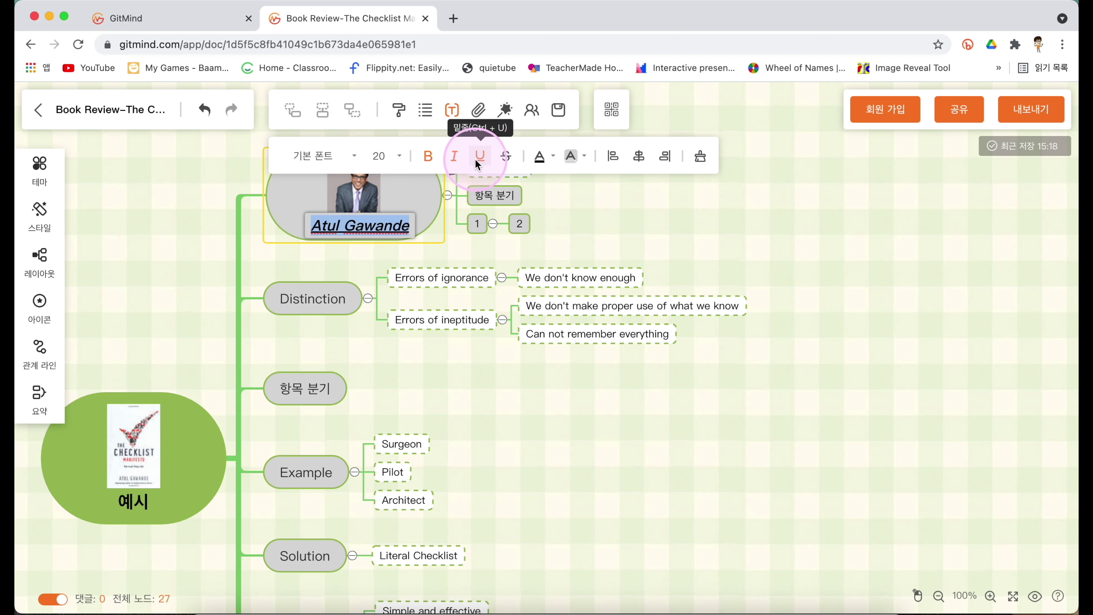
click(550, 158)
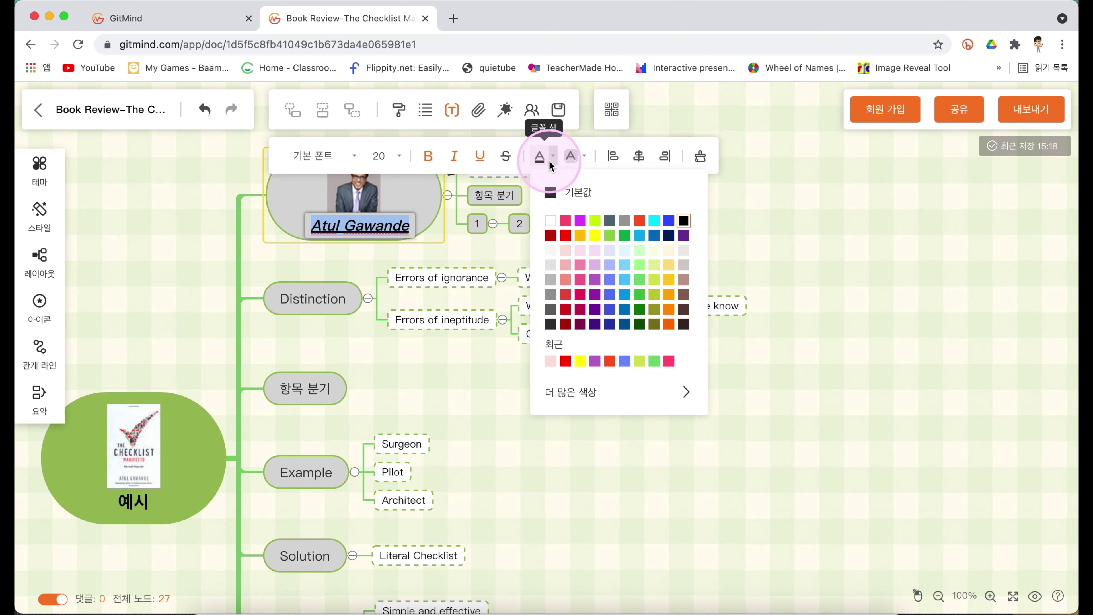
click(565, 238)
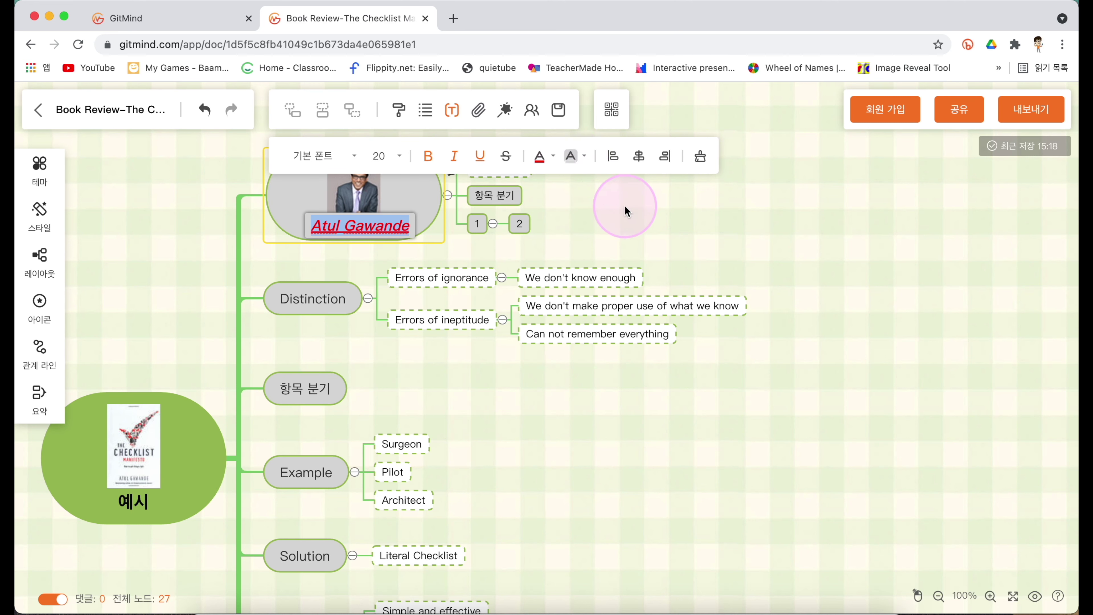
click(702, 156)
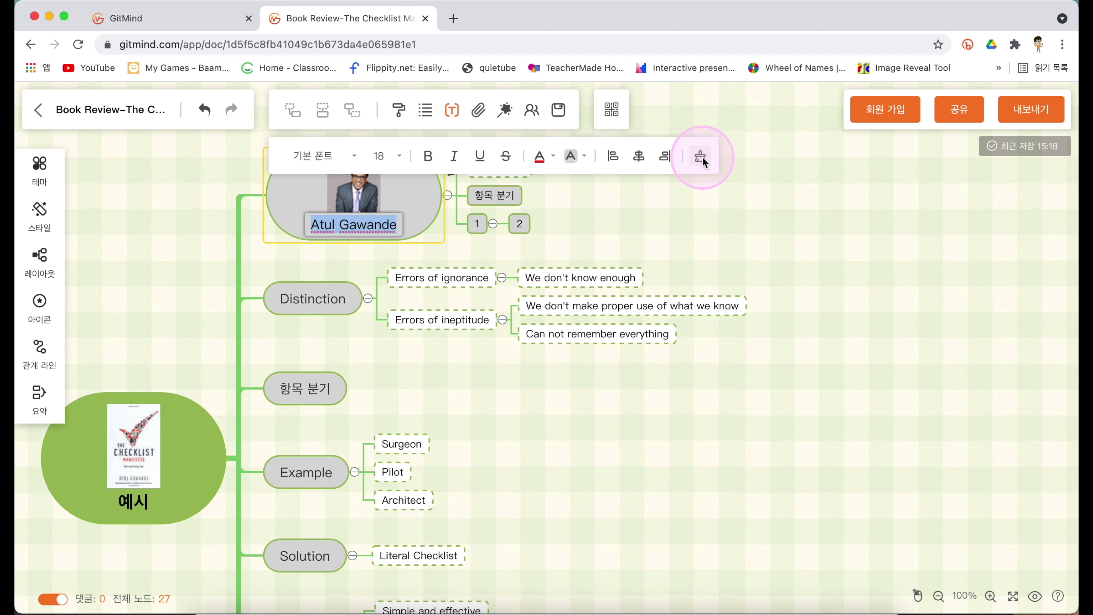
click(697, 199)
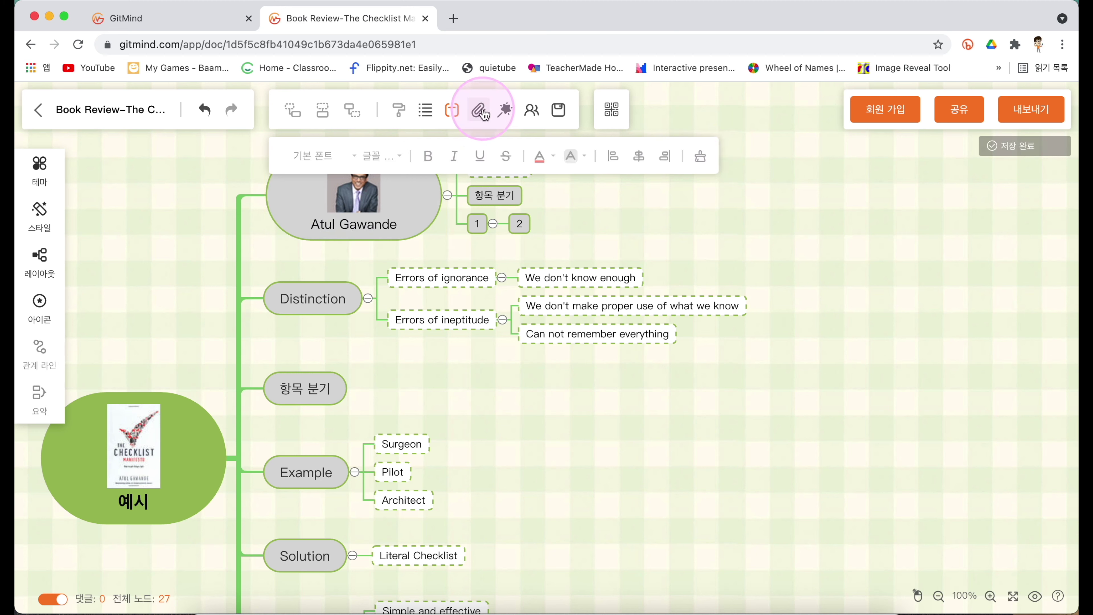
Attach the 스크린샷.png image from the computer to the 항목 분기 node under Distinction.
click(389, 233)
click(314, 379)
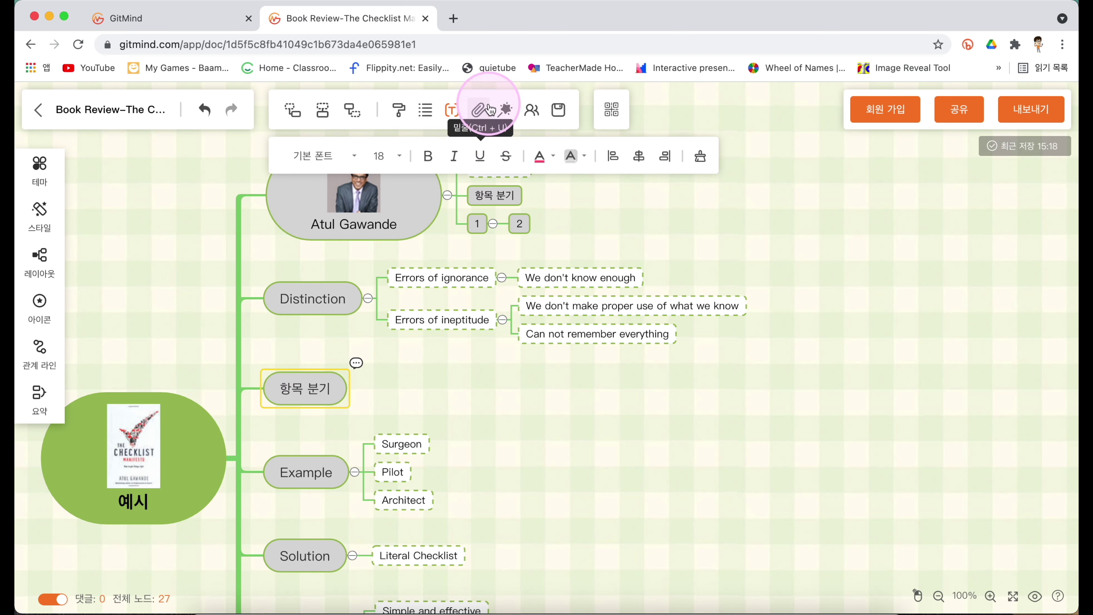
click(479, 112)
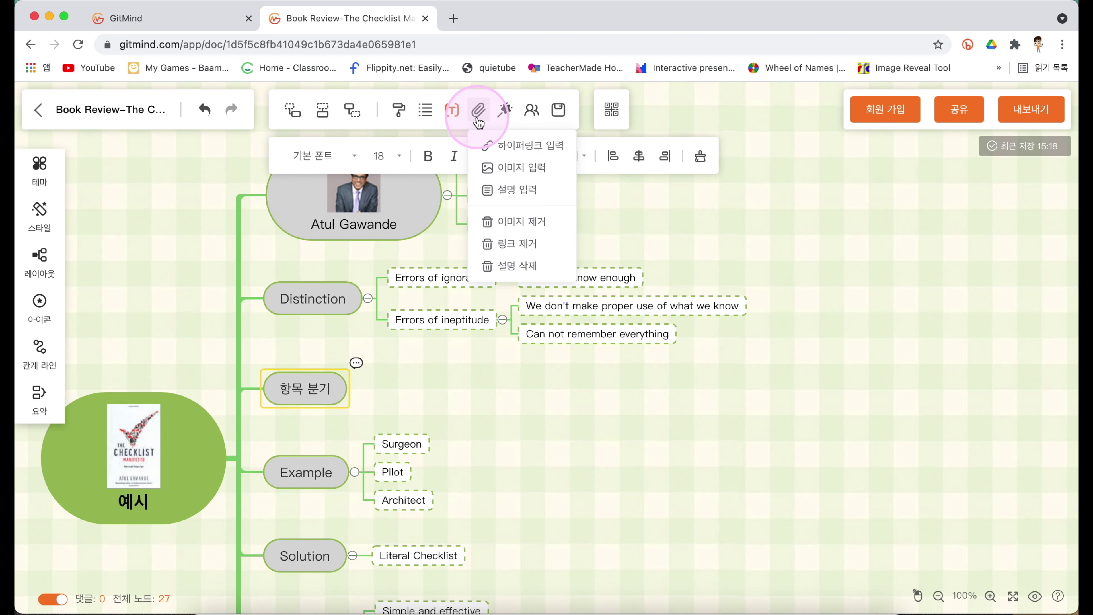
click(518, 158)
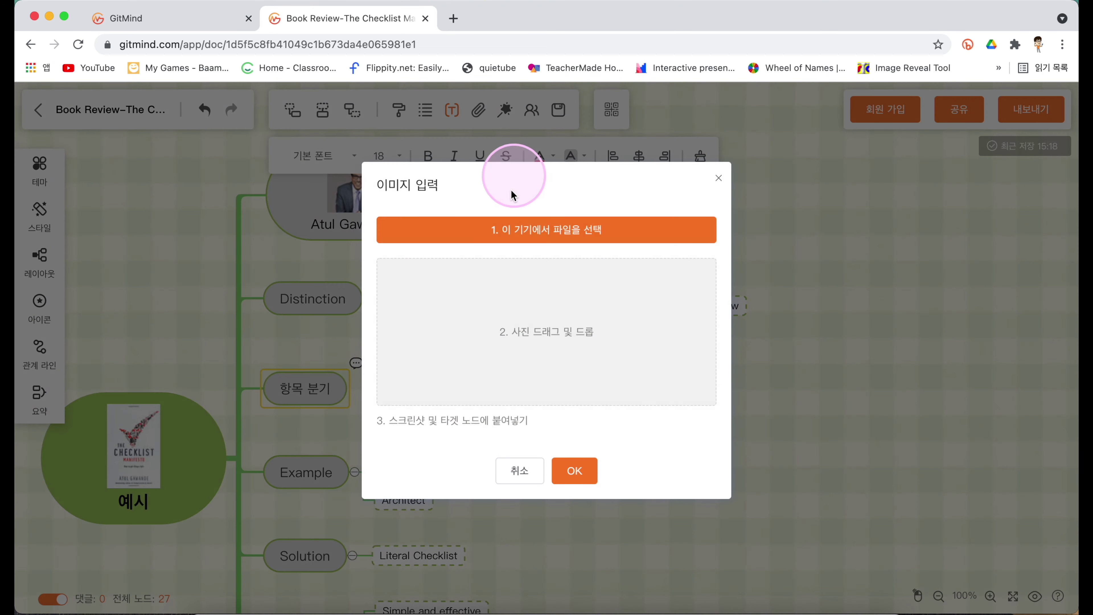
click(512, 244)
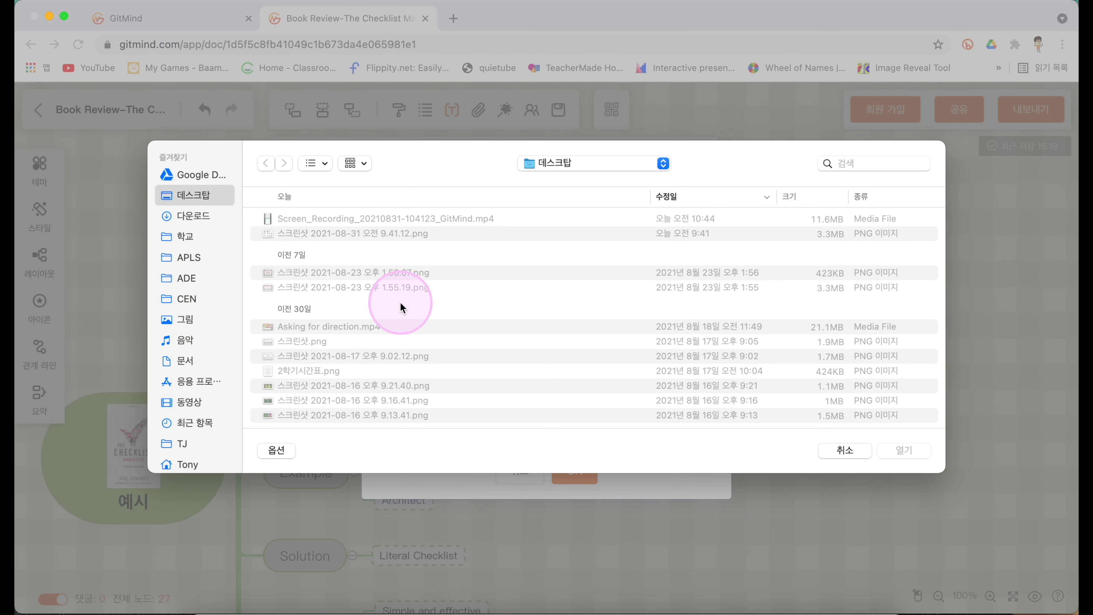
click(330, 341)
click(897, 450)
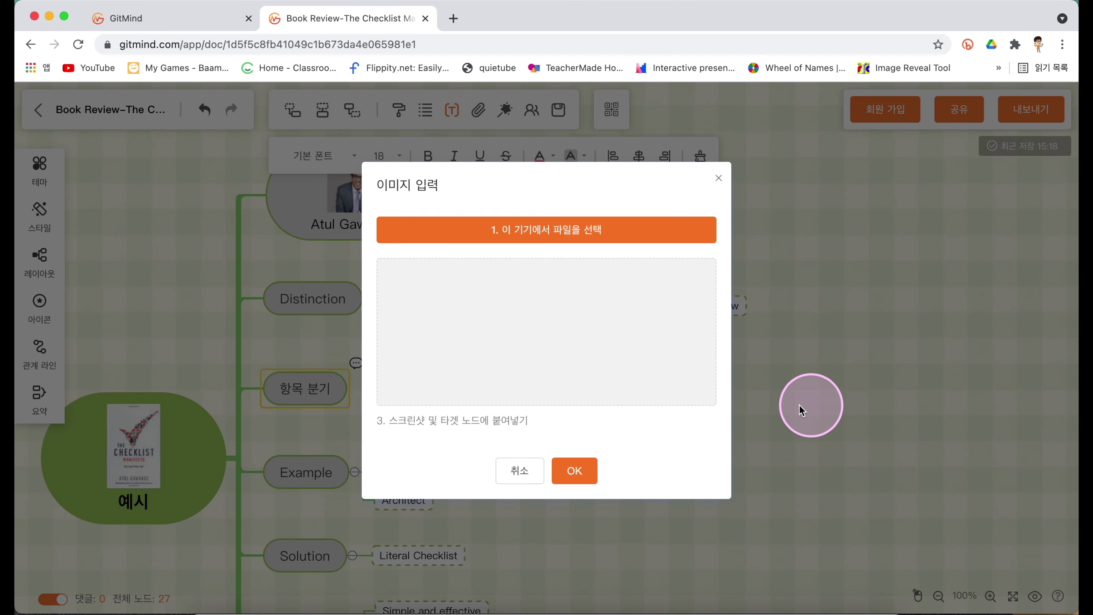
click(574, 470)
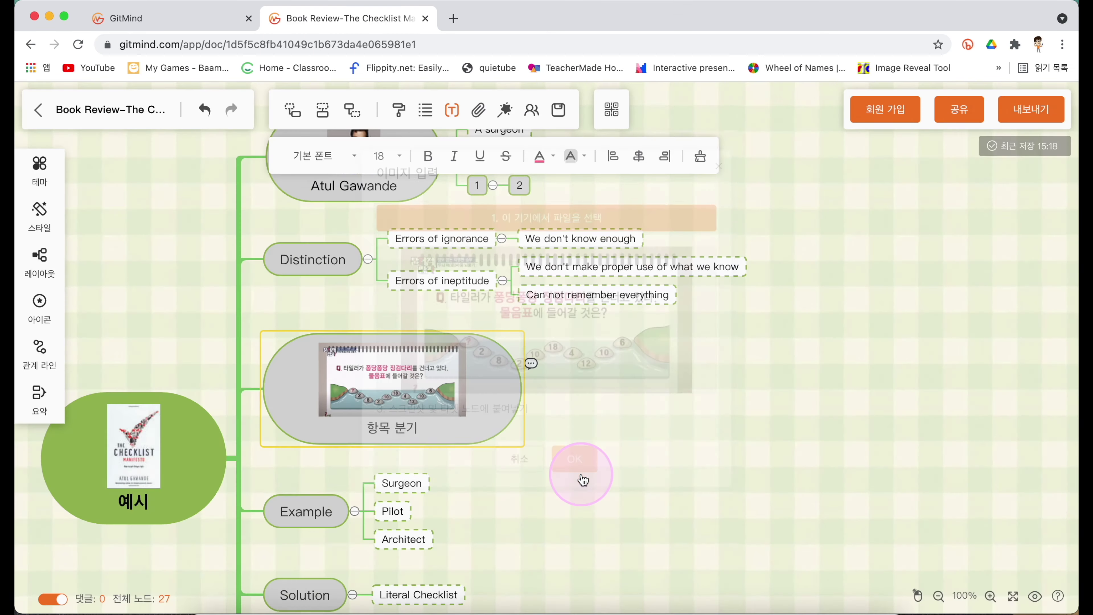
click(573, 440)
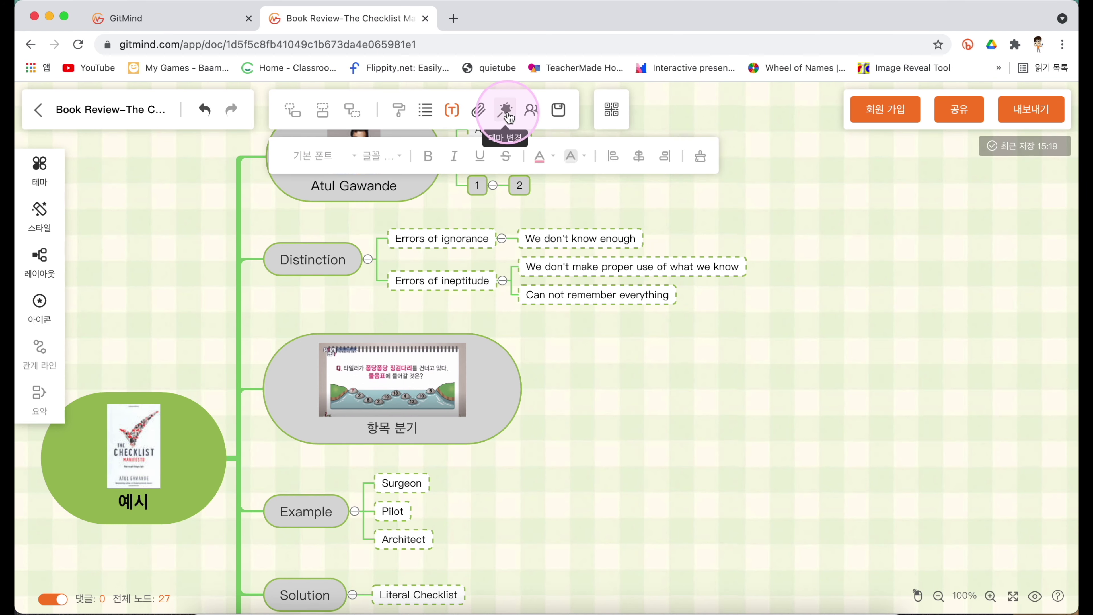
Cycle through the mind map themes six times to reach the teal hexagon look.
click(506, 111)
click(506, 112)
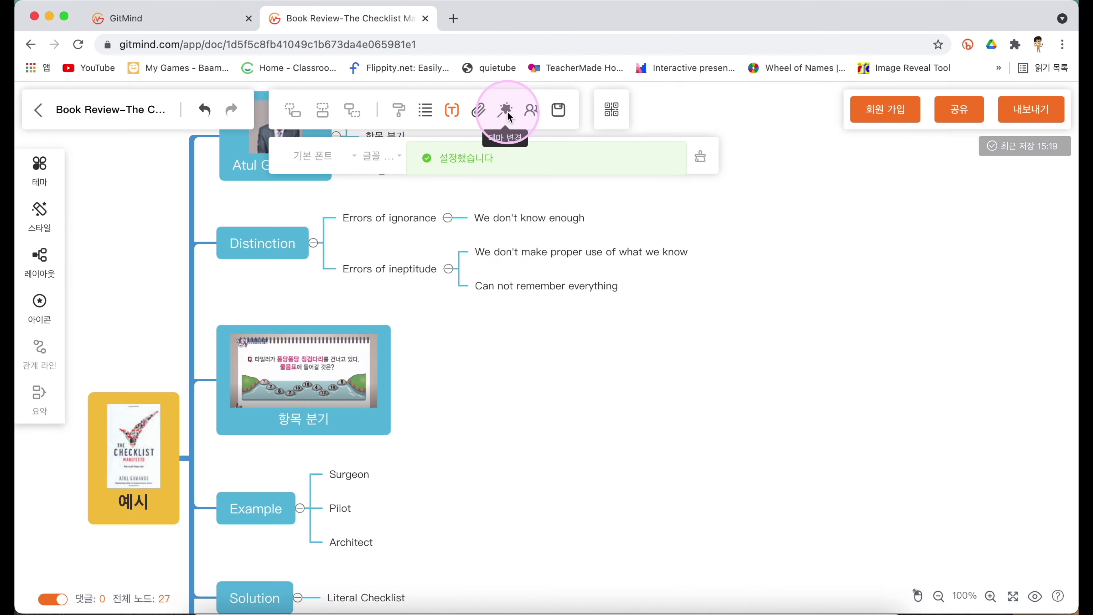
click(507, 112)
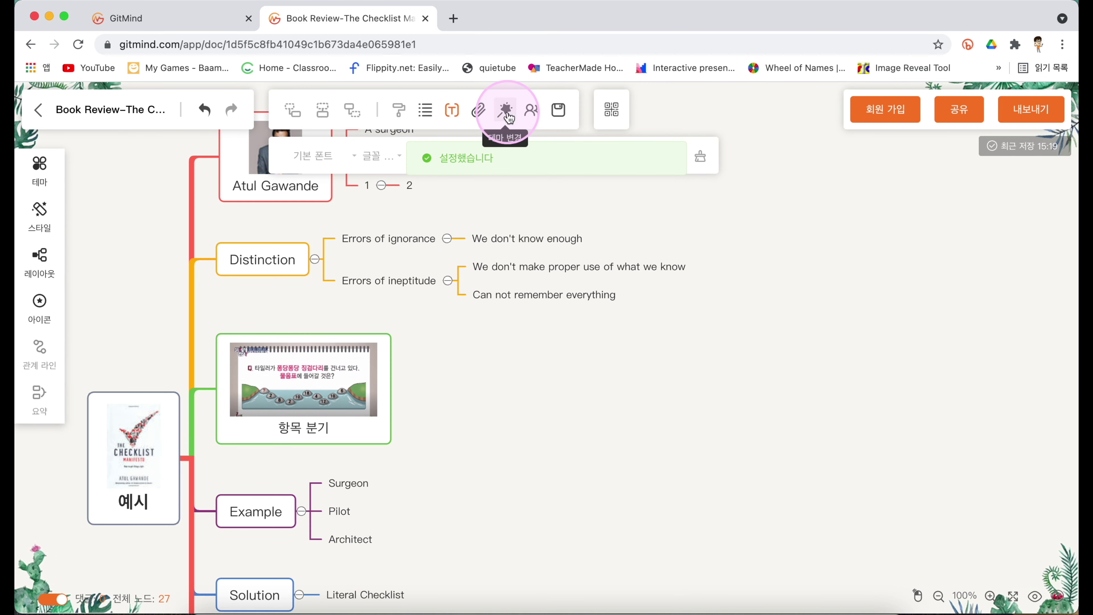
click(508, 112)
click(507, 112)
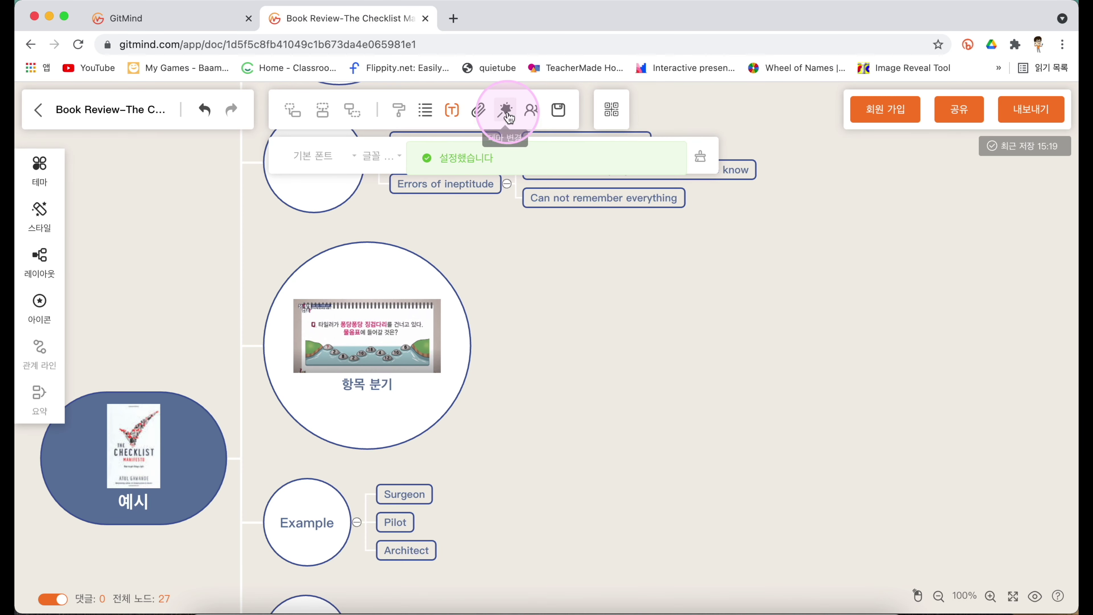
click(507, 112)
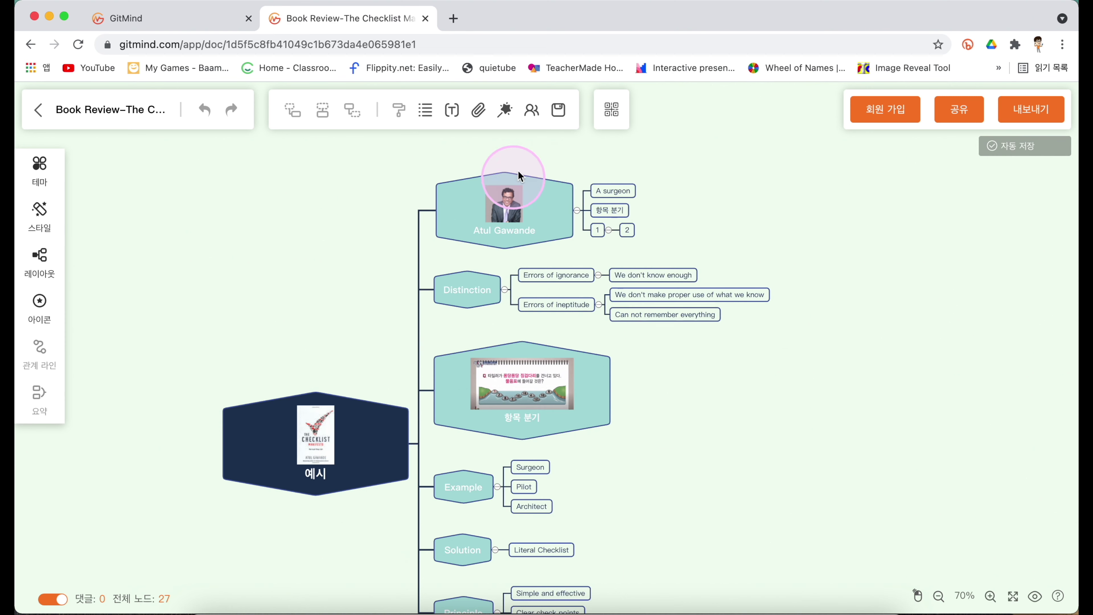
Open the member list, show the 공동 작업 초대 invite link, copy it, and close the invitation.
click(533, 111)
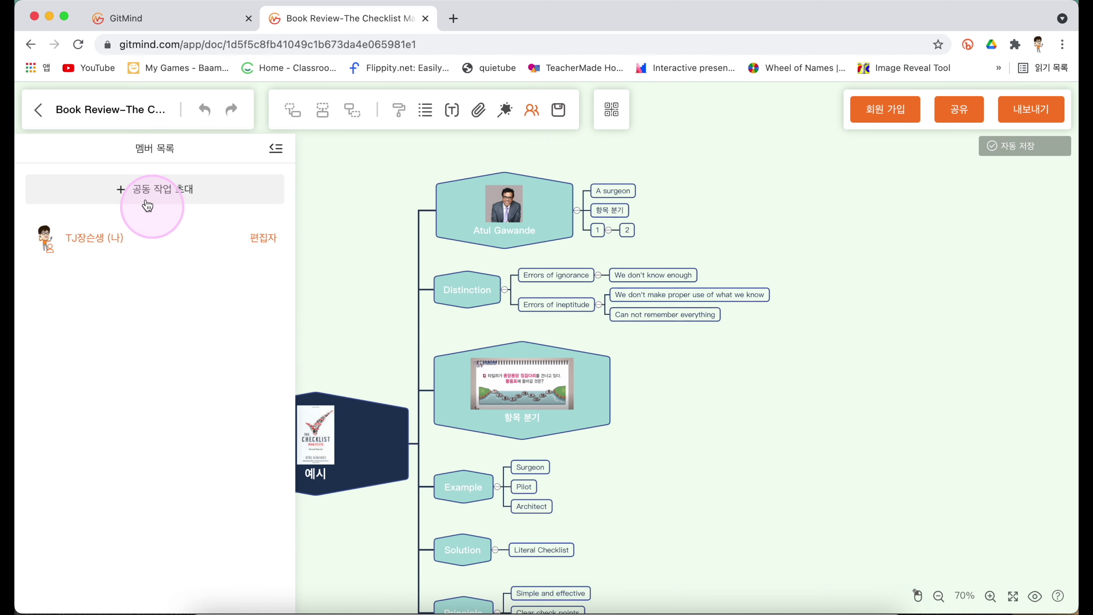
click(170, 190)
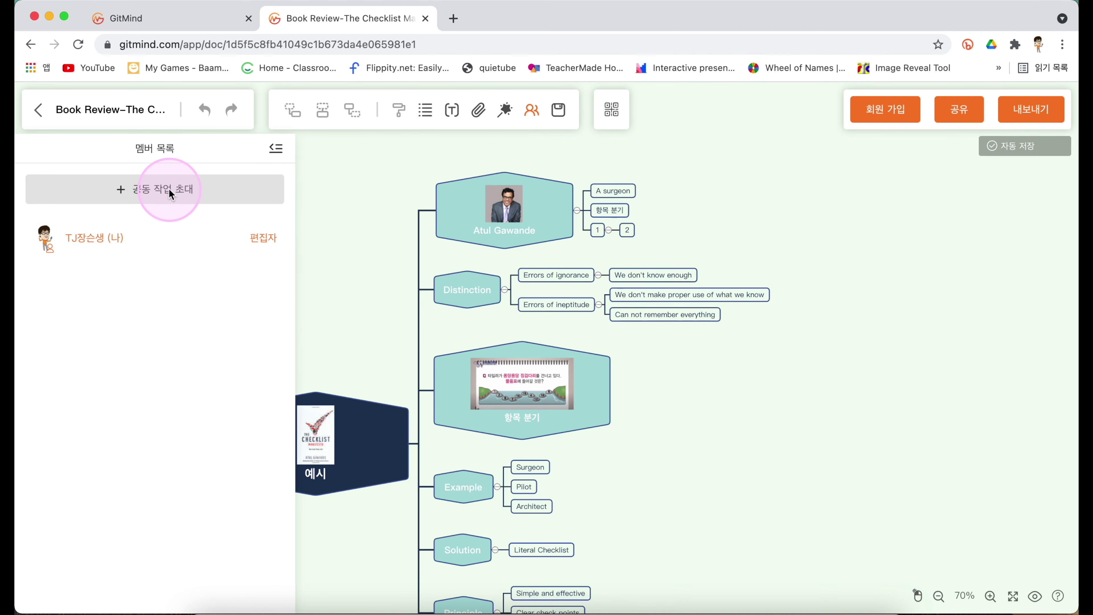
click(481, 225)
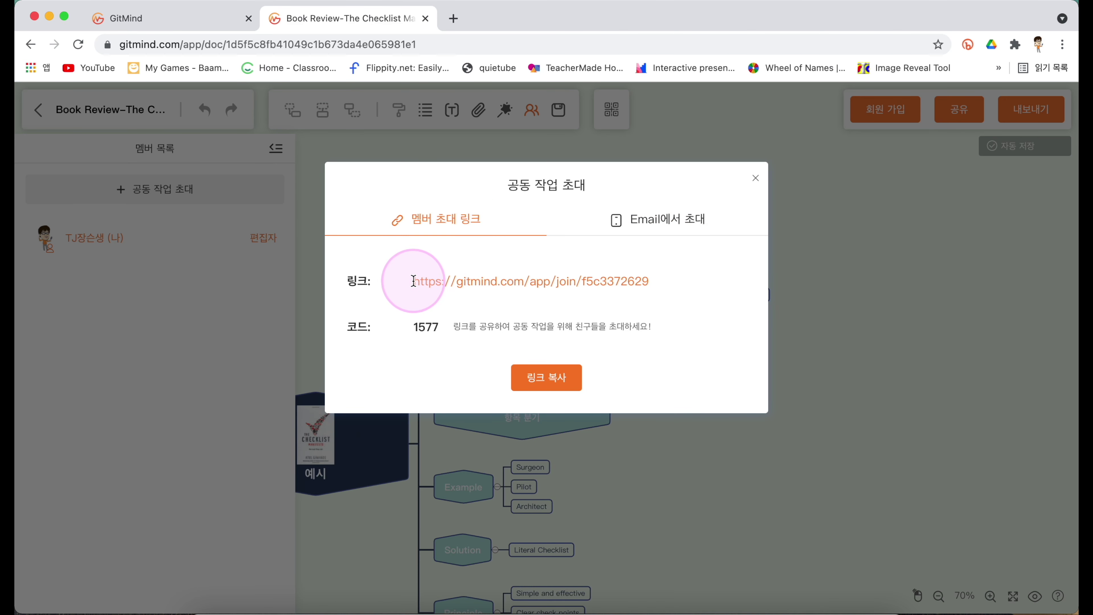
triple_click(490, 281)
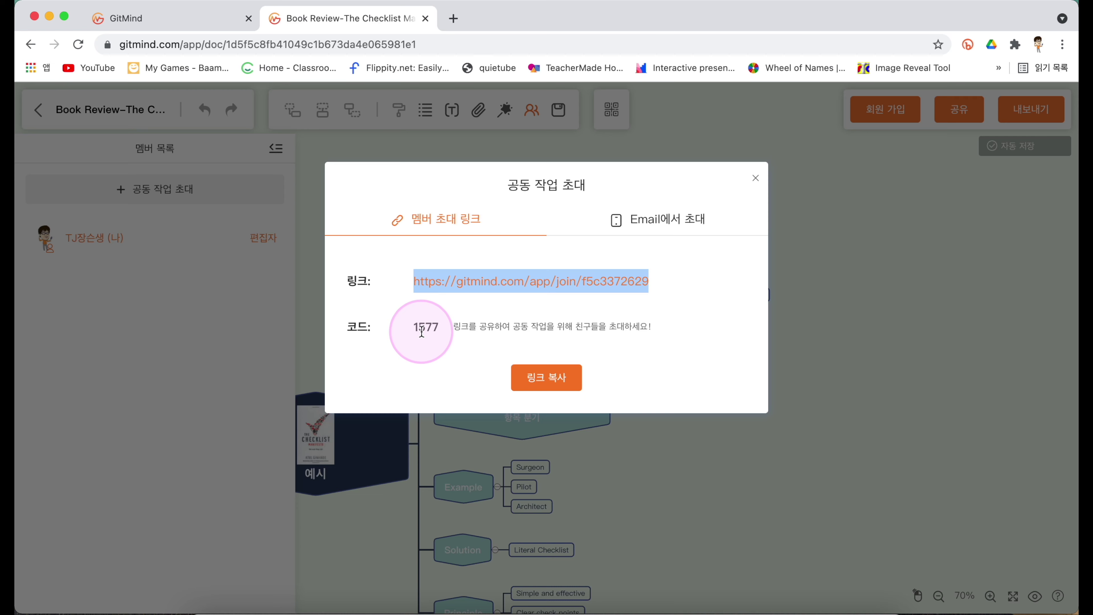
click(756, 178)
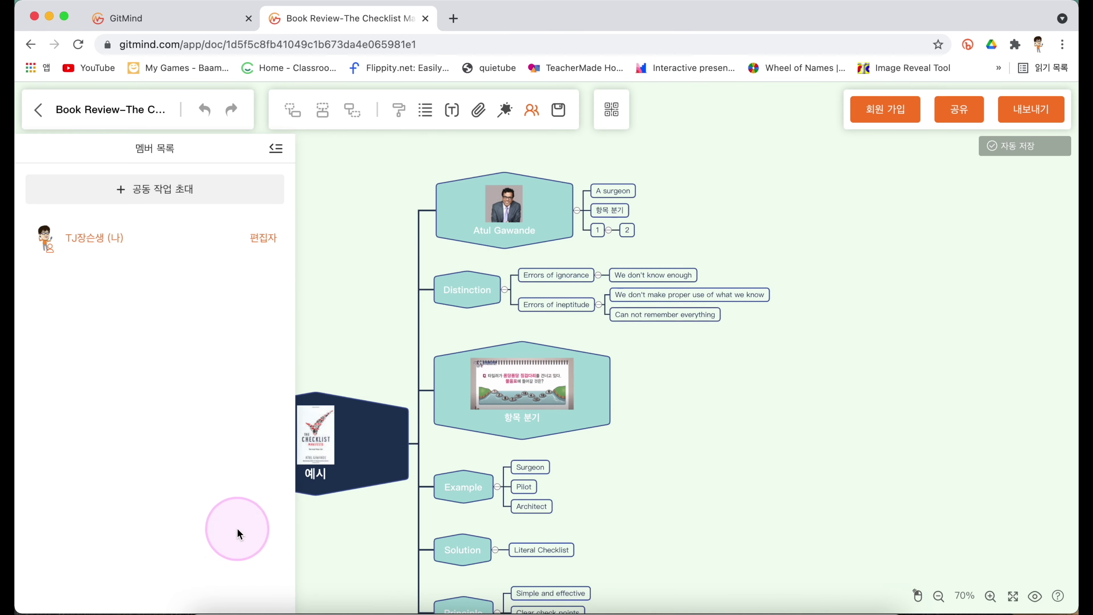
In Safari, open the pasted invite link, enter the invite code, and join the shared map.
click(271, 605)
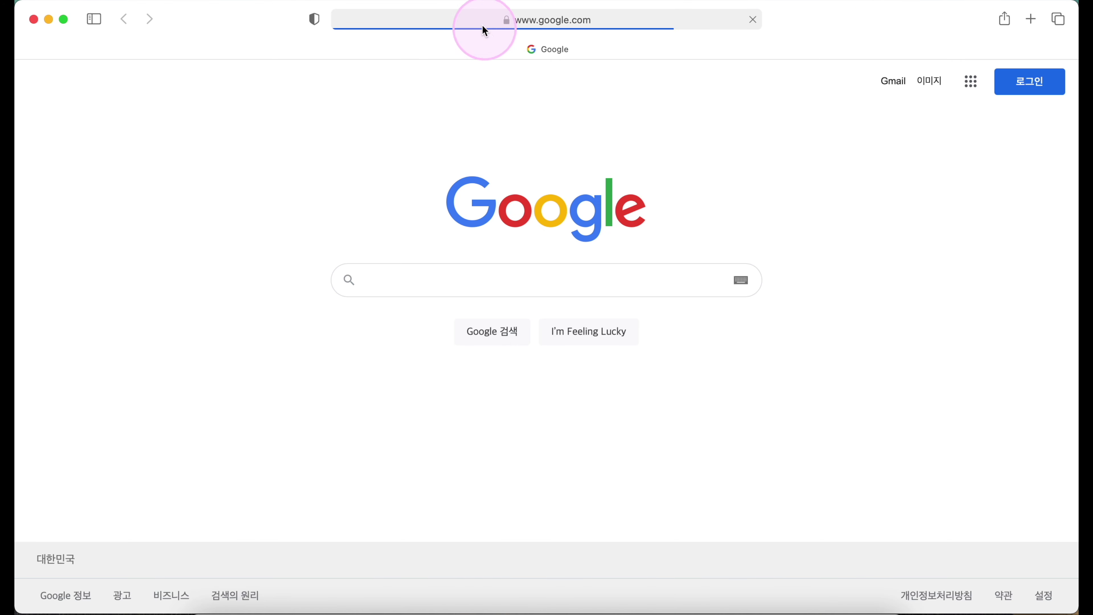
click(482, 28)
key(super+v)
key(Return)
click(474, 271)
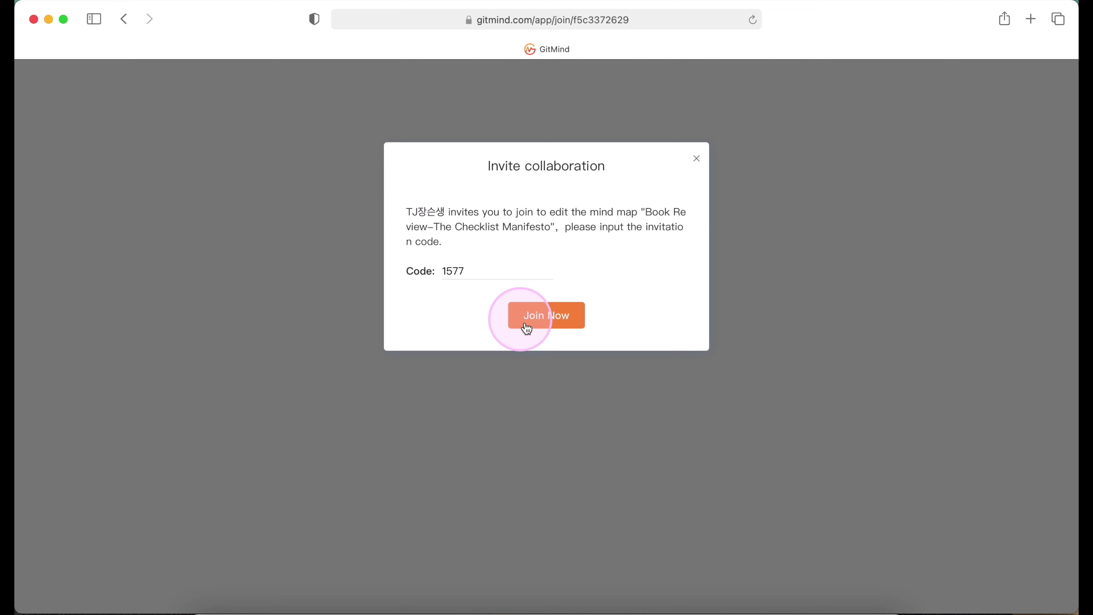
click(557, 314)
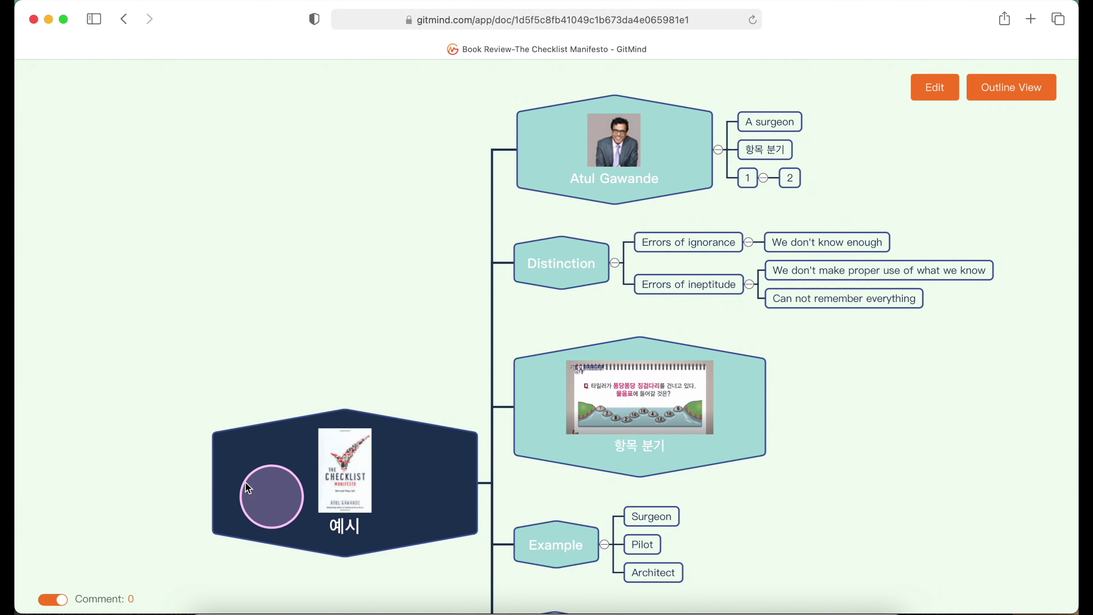
Request editor access to the shared mind map via Edit and Apply to Edit.
click(556, 271)
click(361, 280)
mouse_move(162, 459)
mouse_down()
mouse_move(154, 418)
mouse_move(144, 459)
mouse_up()
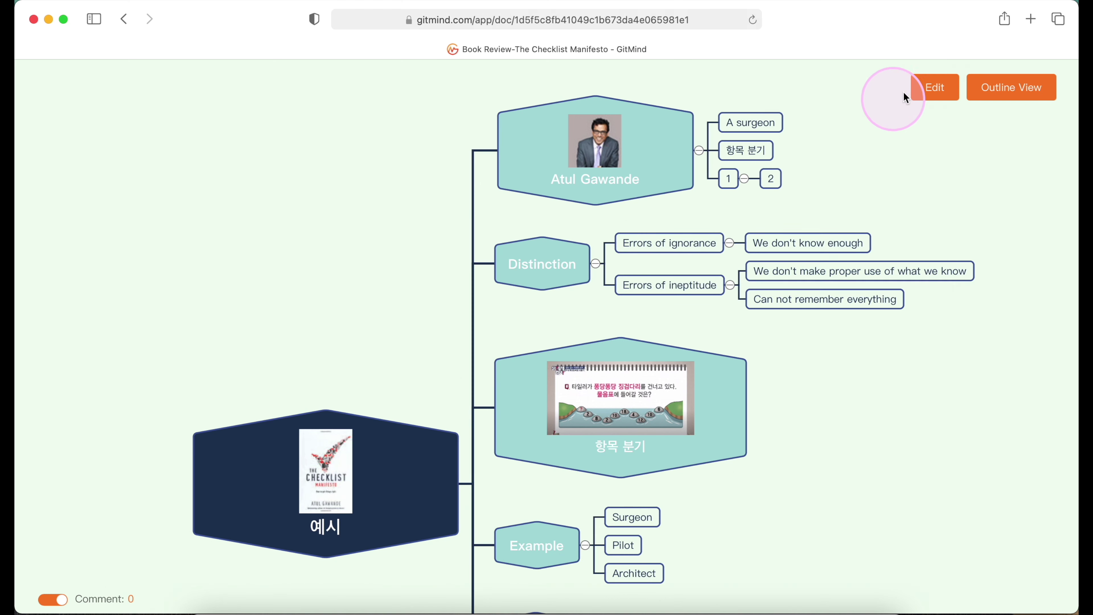
click(937, 95)
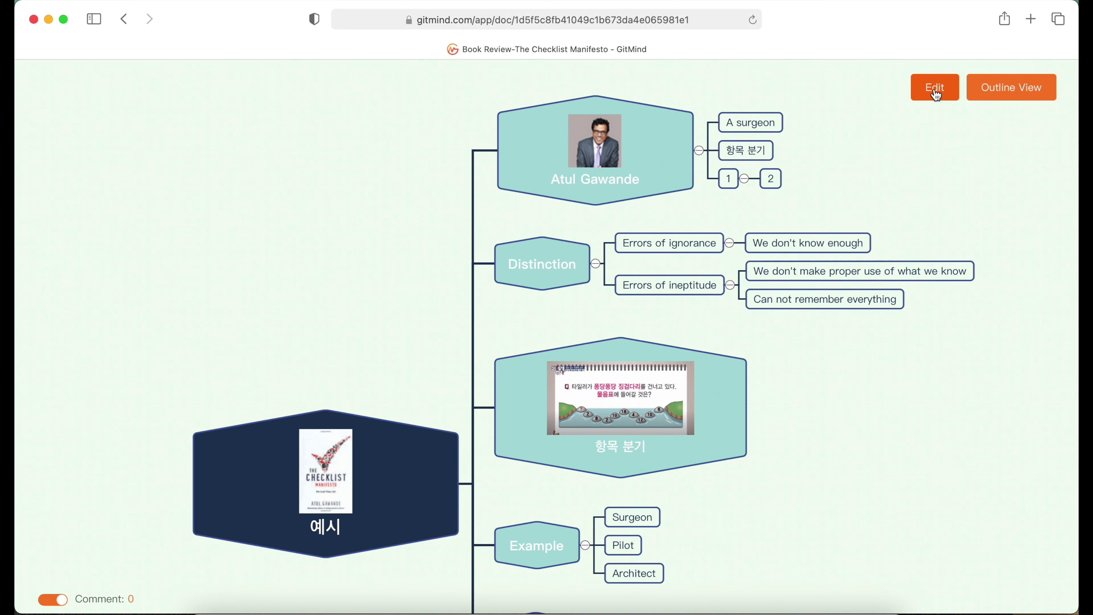
click(937, 95)
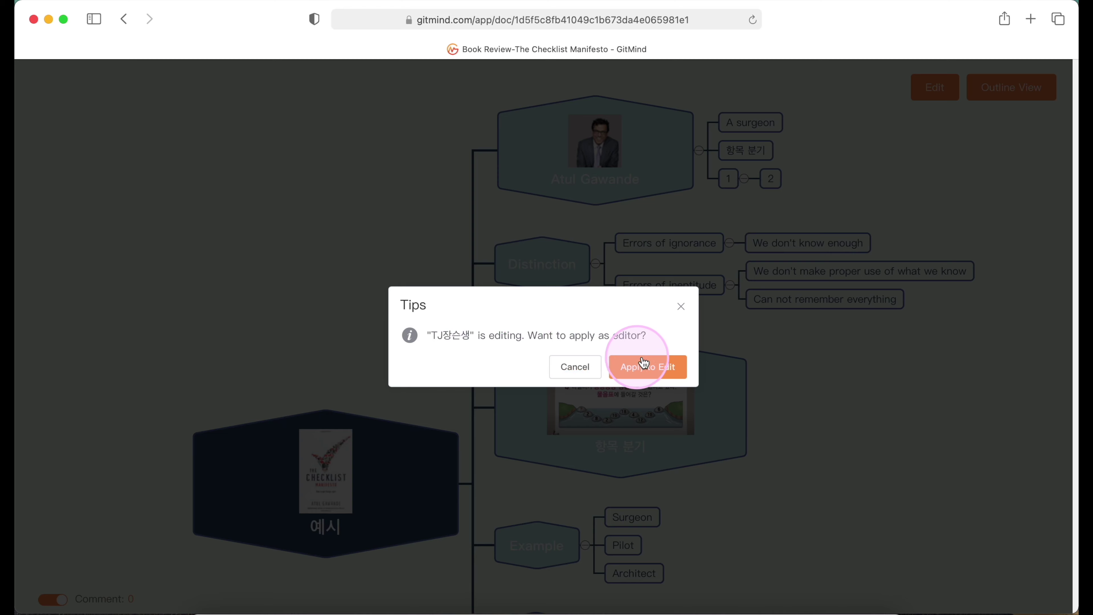
click(668, 369)
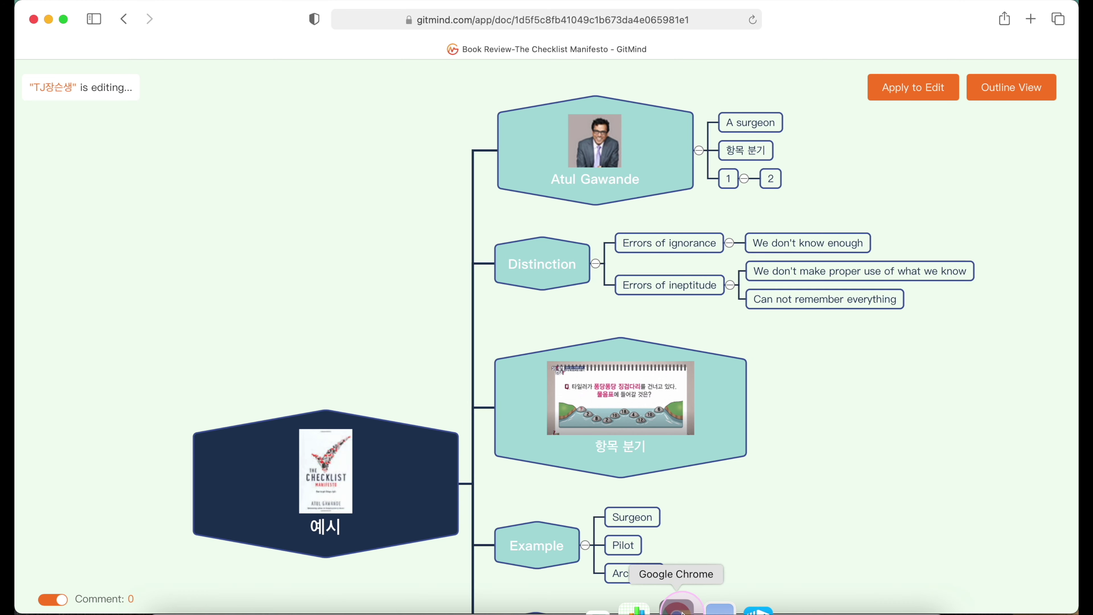
In the owner's Chrome window, approve the collaborator's edit request with 동의 and close the 멤버 목록 panel.
click(680, 609)
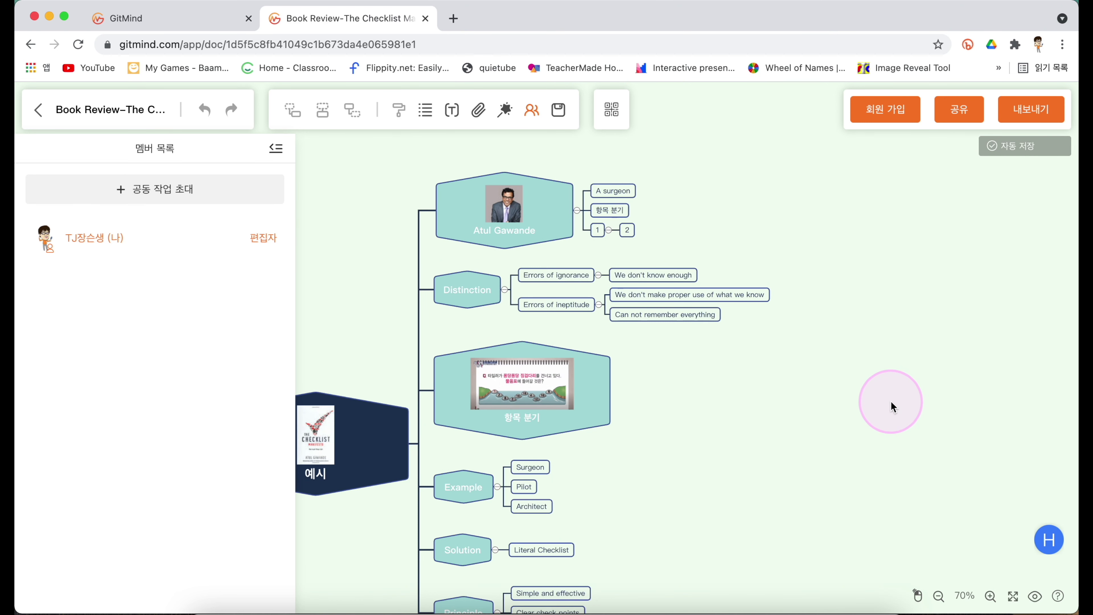
click(1049, 539)
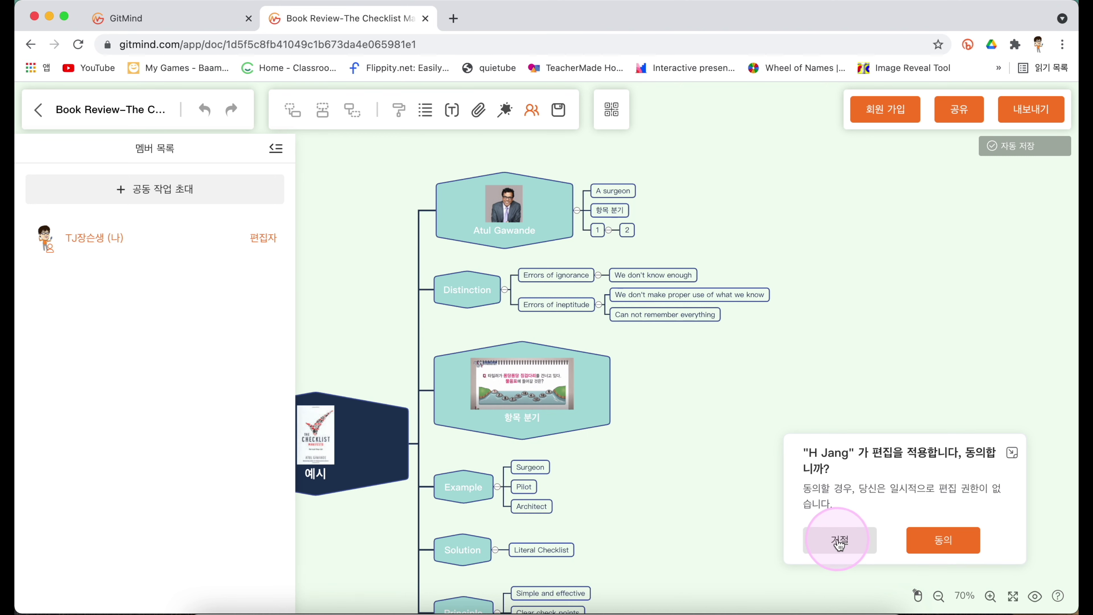
click(936, 544)
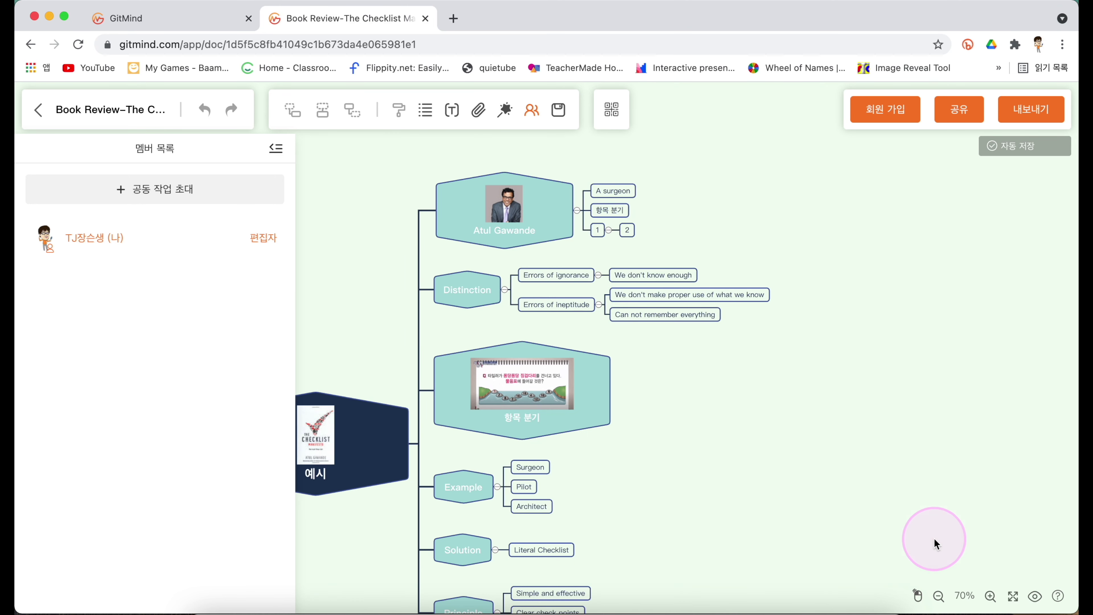
click(276, 149)
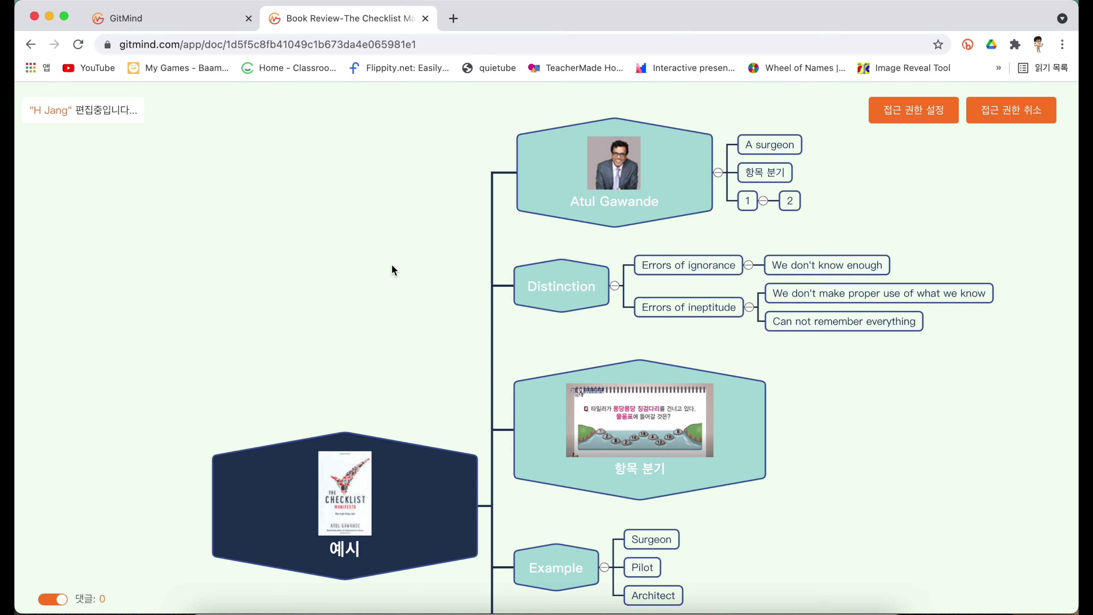
From the collaborator's Safari window, change the root node label 예시 to 편집.
click(271, 608)
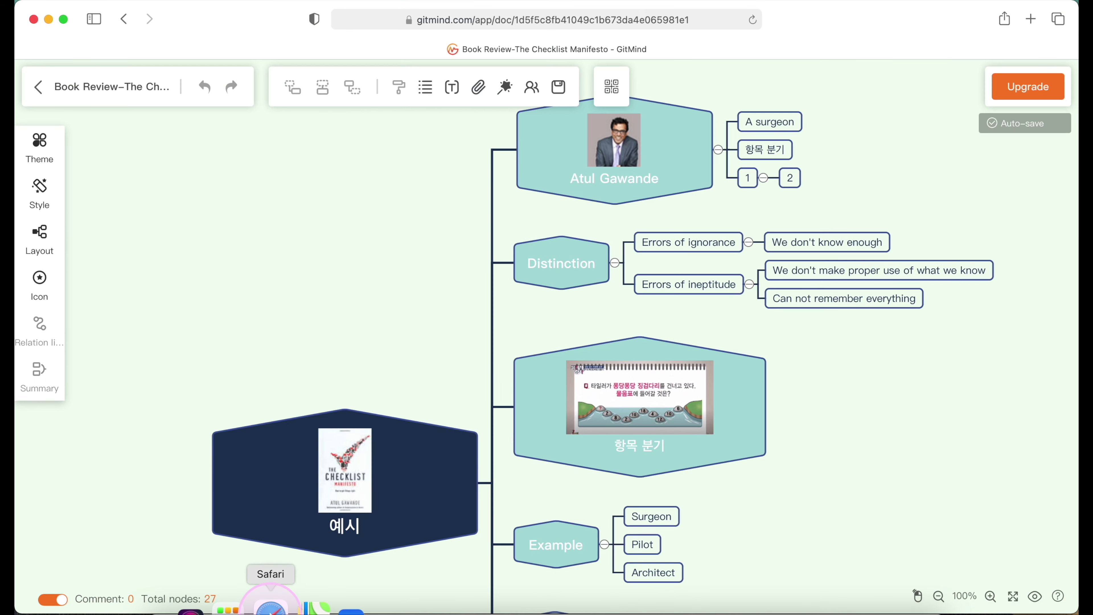
double_click(344, 528)
text(편집)
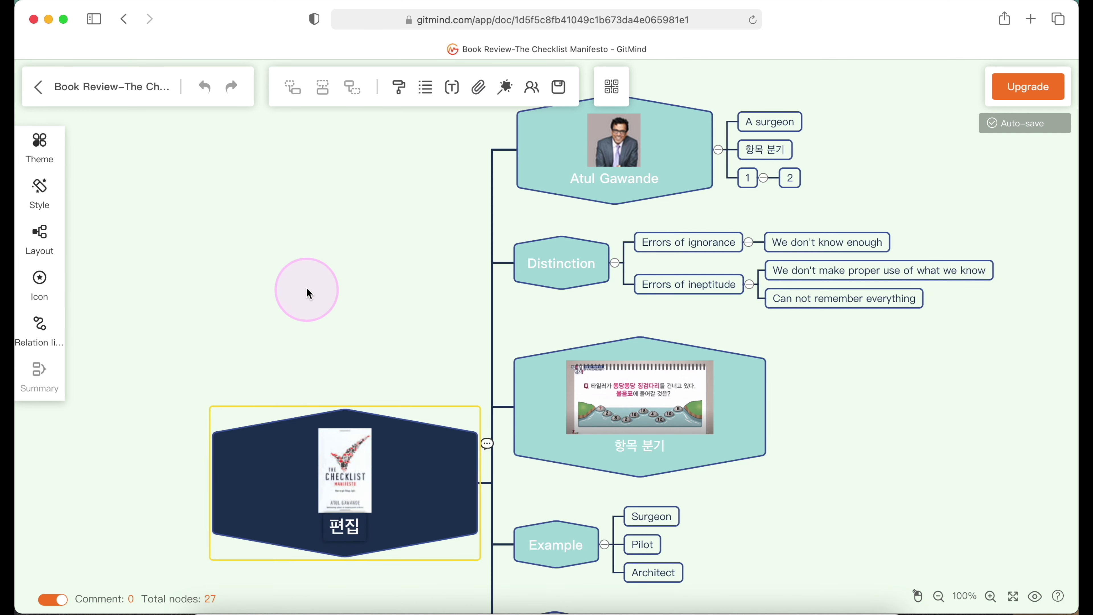
click(308, 293)
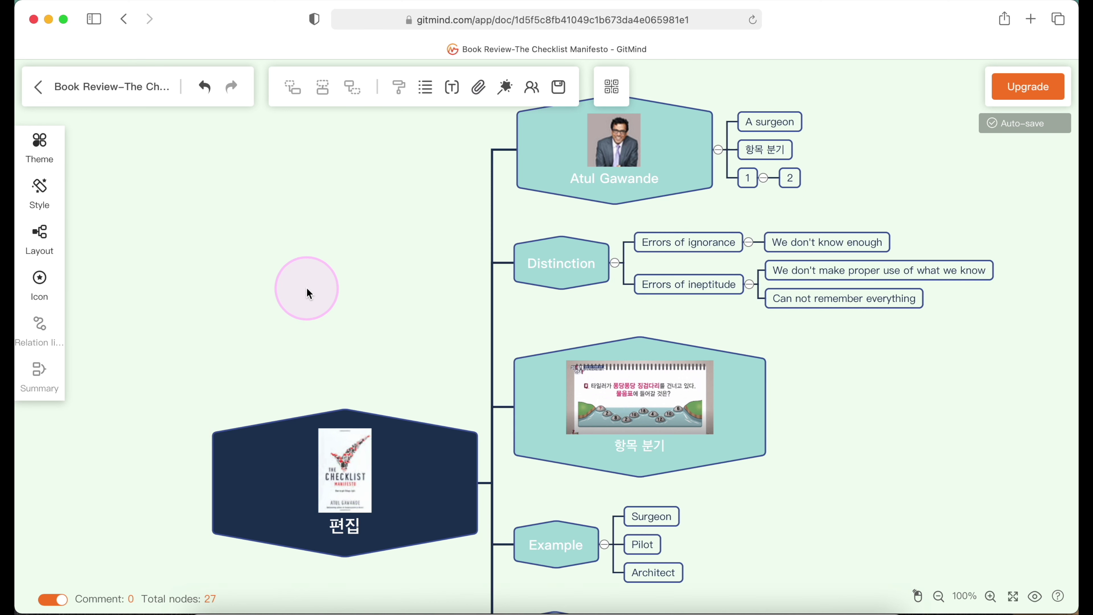